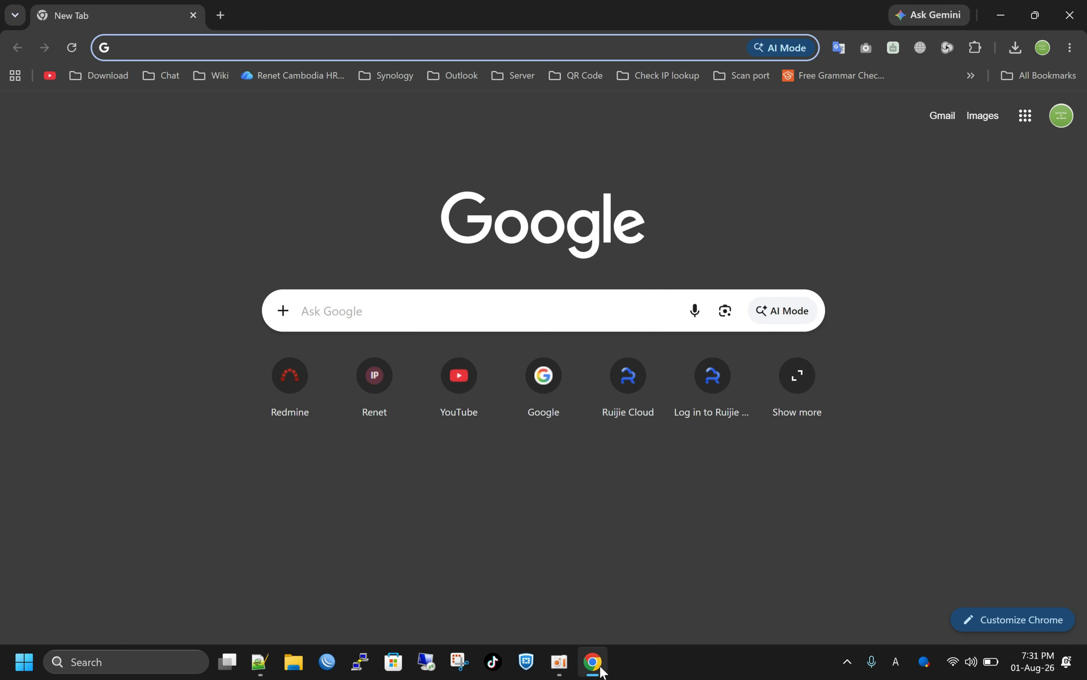
Search Google for "download windows 11 pro" and open Microsoft's Download Windows 11 result.
{"action": "mouse_move", "coordinate": [598, 665]}
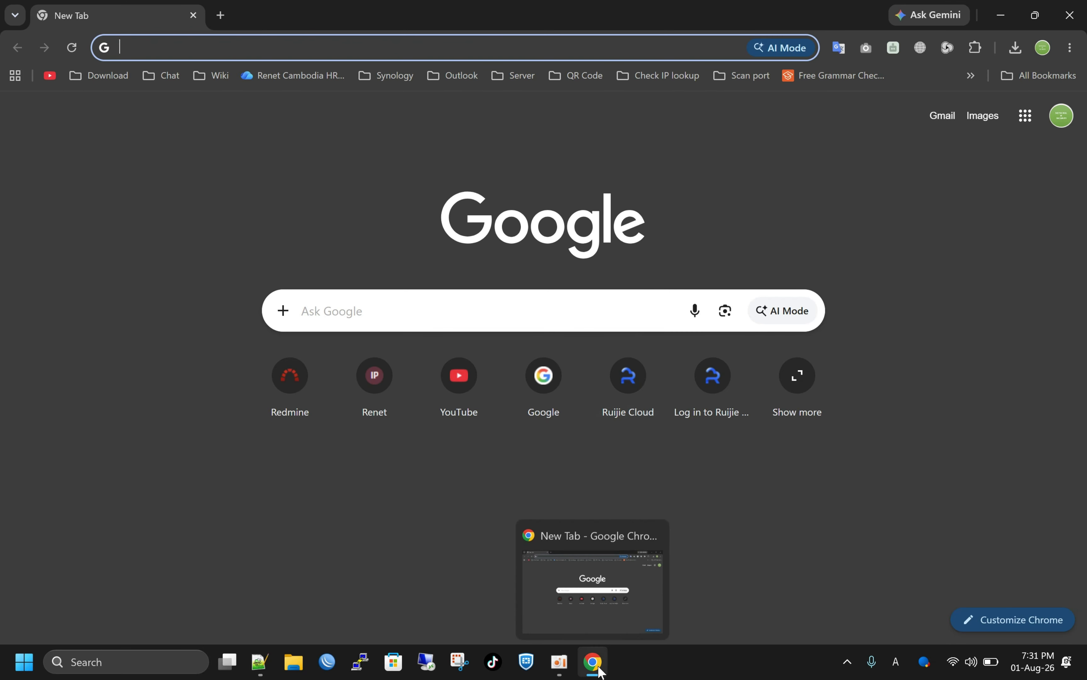
{"action": "left_click", "coordinate": [598, 323]}
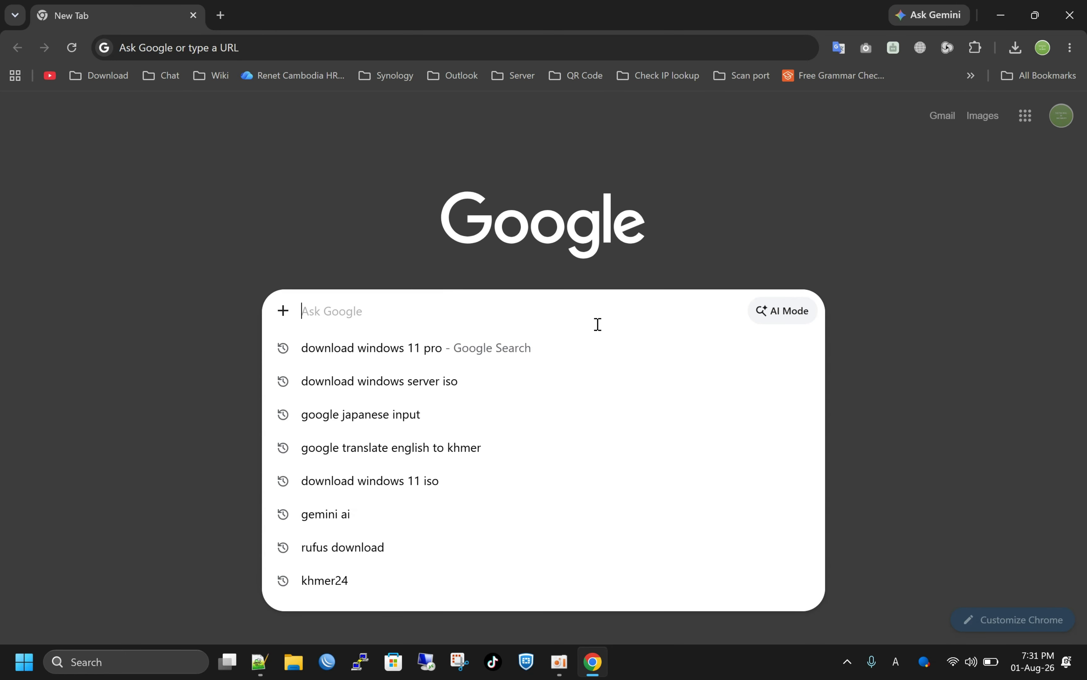
{"action": "type", "text": "don"}
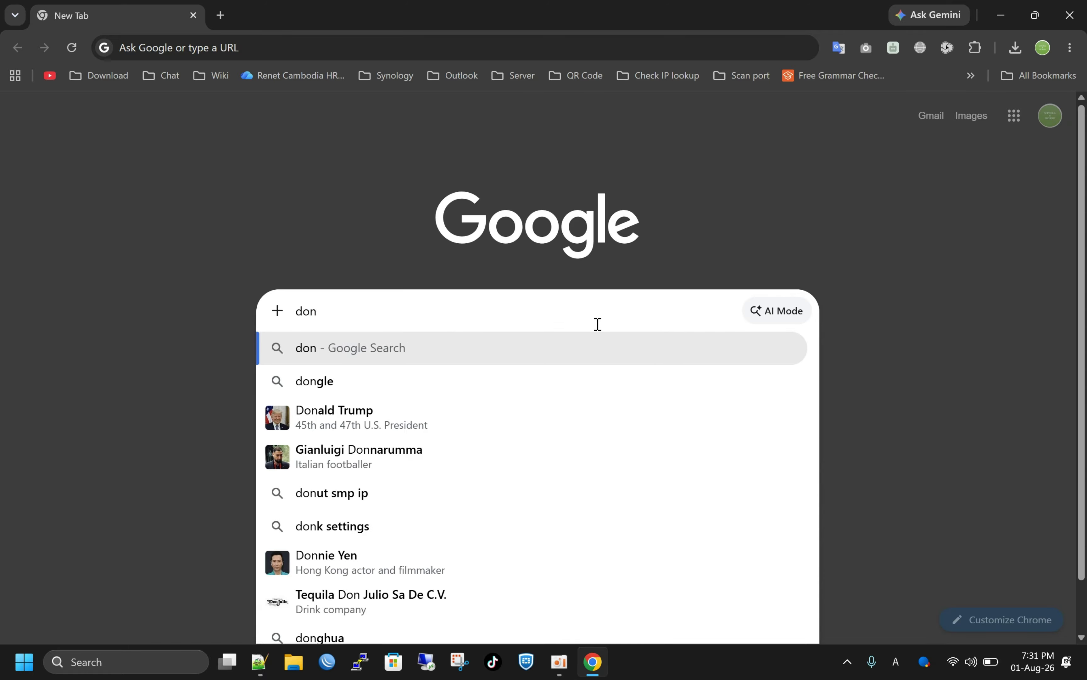
{"action": "key", "text": "BackSpace"}
{"action": "type", "text": "wnload "}
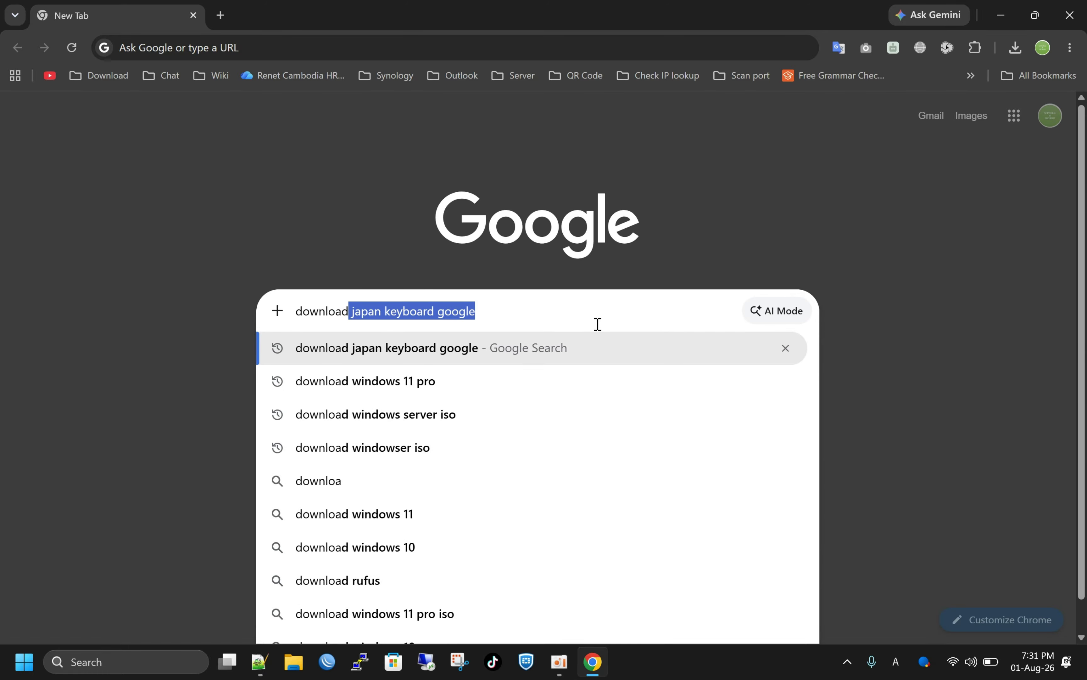
{"action": "type", "text": "windows"}
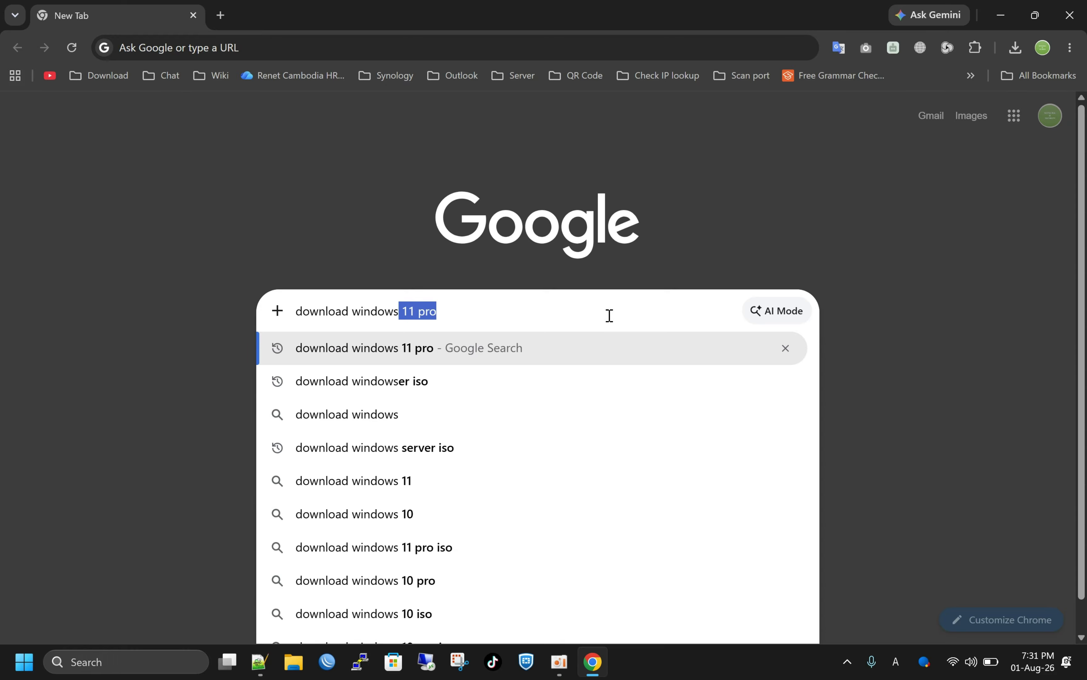
{"action": "left_click", "coordinate": [610, 315]}
{"action": "key", "text": "Return"}
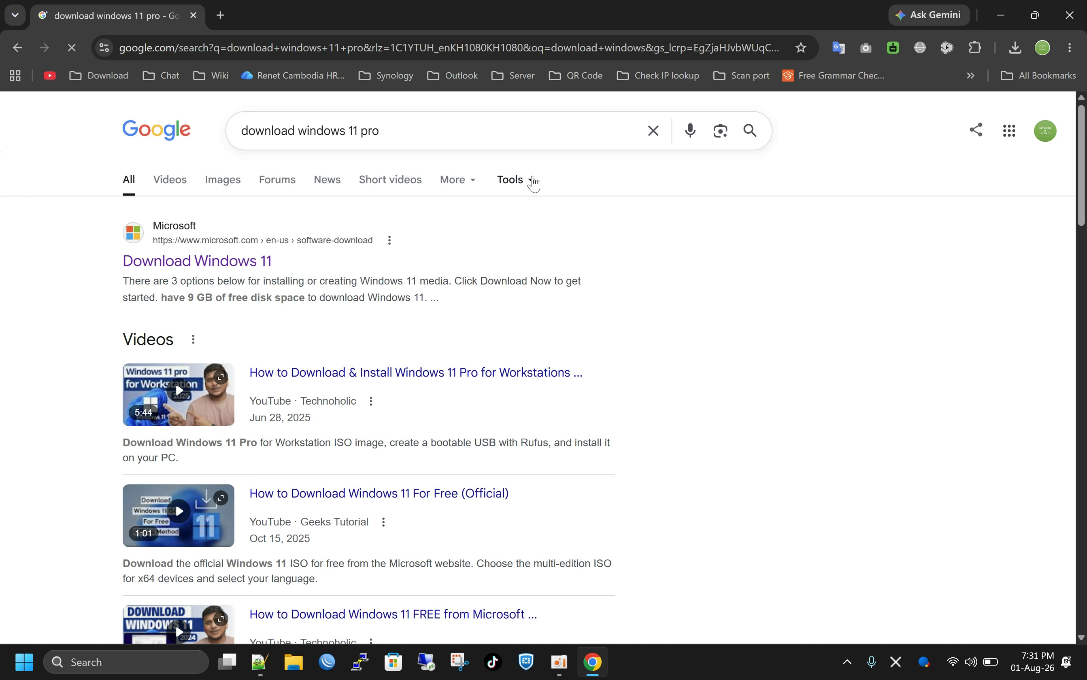
{"action": "left_click_drag", "start_coordinate": [400, 130], "coordinate": [242, 126]}
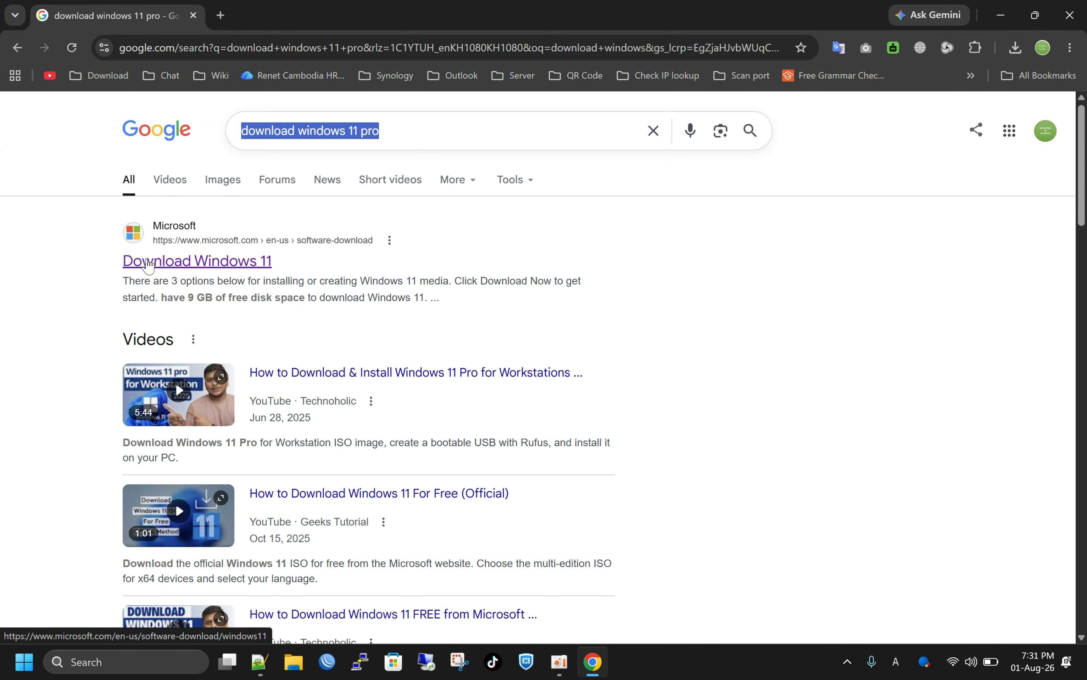
{"action": "left_click", "coordinate": [197, 261]}
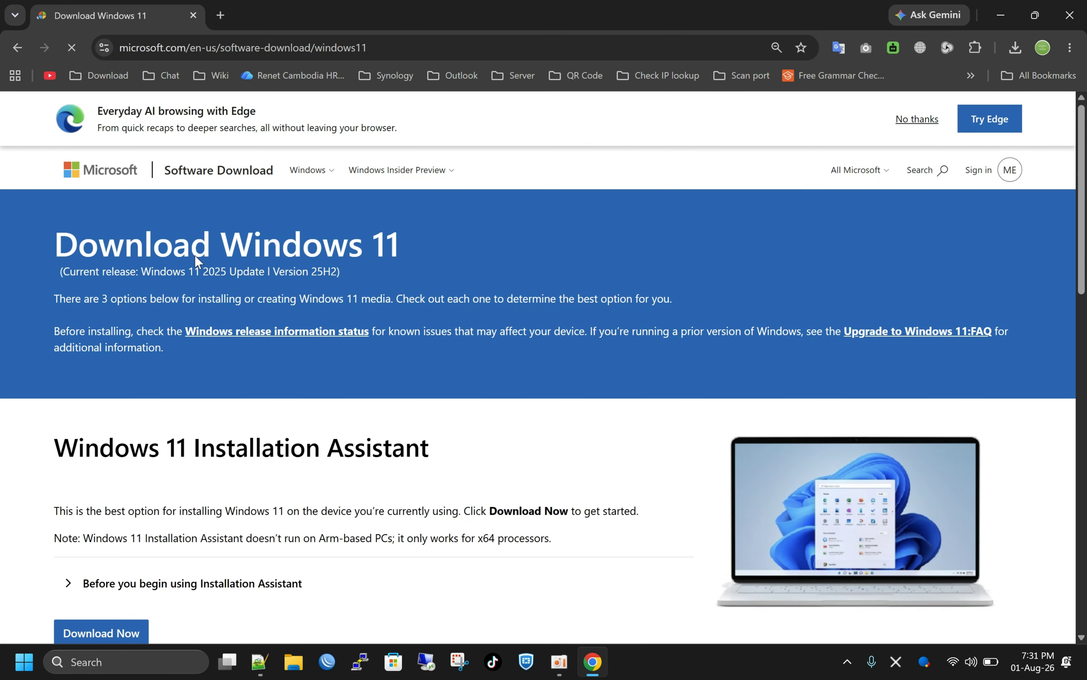
In the Disk Image (ISO) section, choose Windows 11 (multi-edition ISO for x64 devices) and confirm the selection.
{"action": "scroll", "coordinate": [312, 345], "scroll_direction": "down", "scroll_amount": 3}
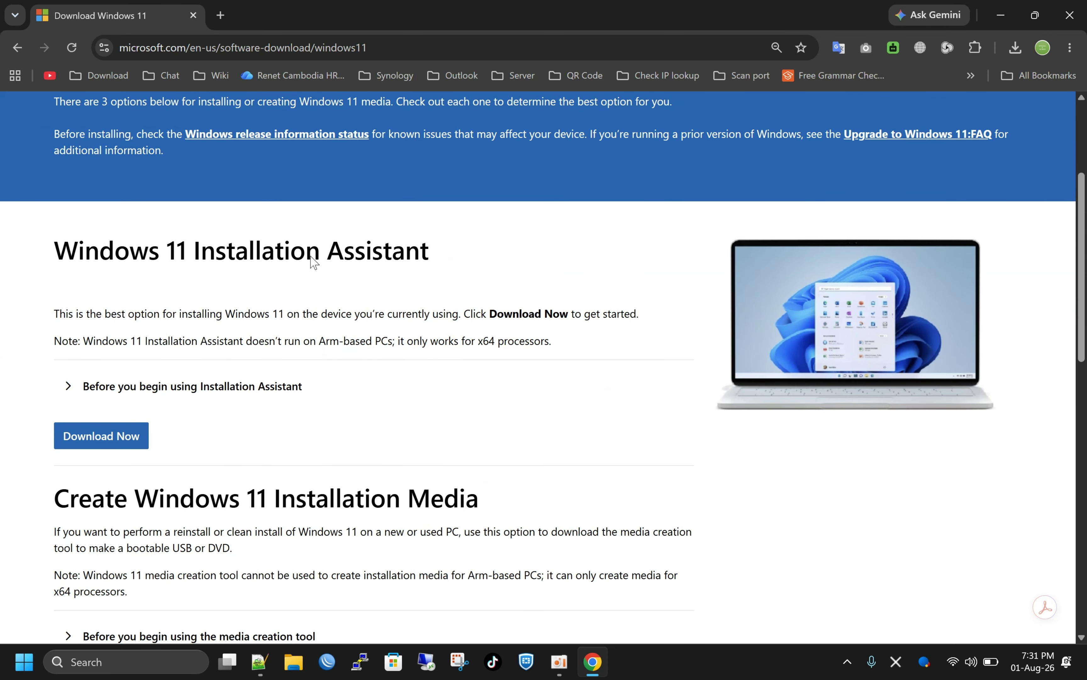
{"action": "left_click_drag", "start_coordinate": [53, 256], "coordinate": [456, 270]}
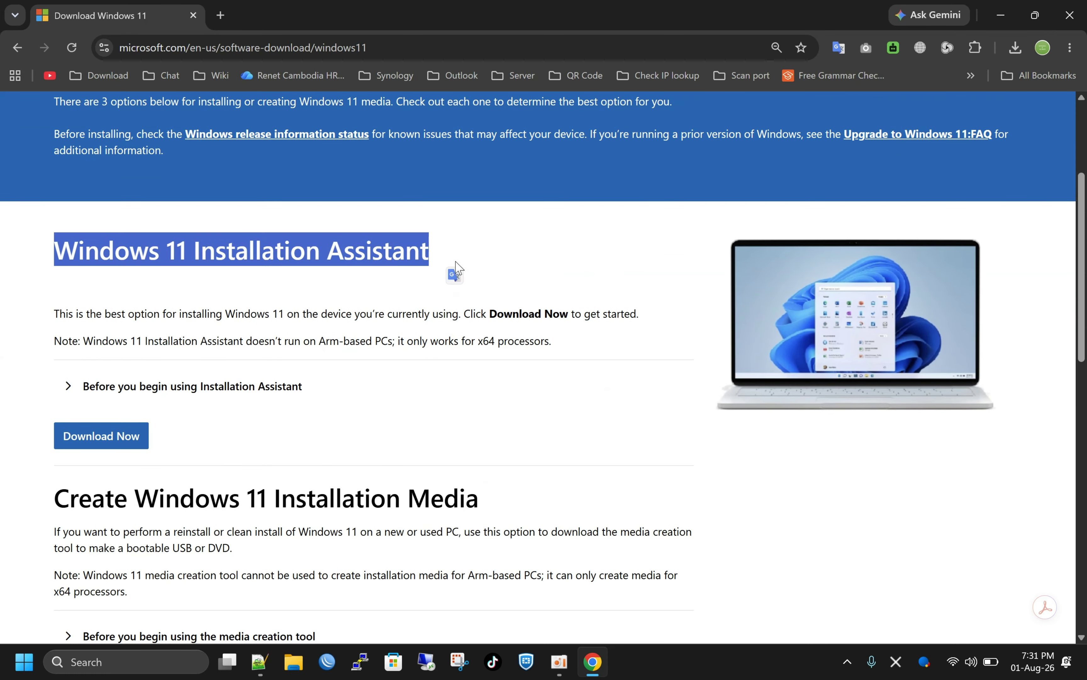
{"action": "scroll", "coordinate": [396, 383], "scroll_direction": "down", "scroll_amount": 7}
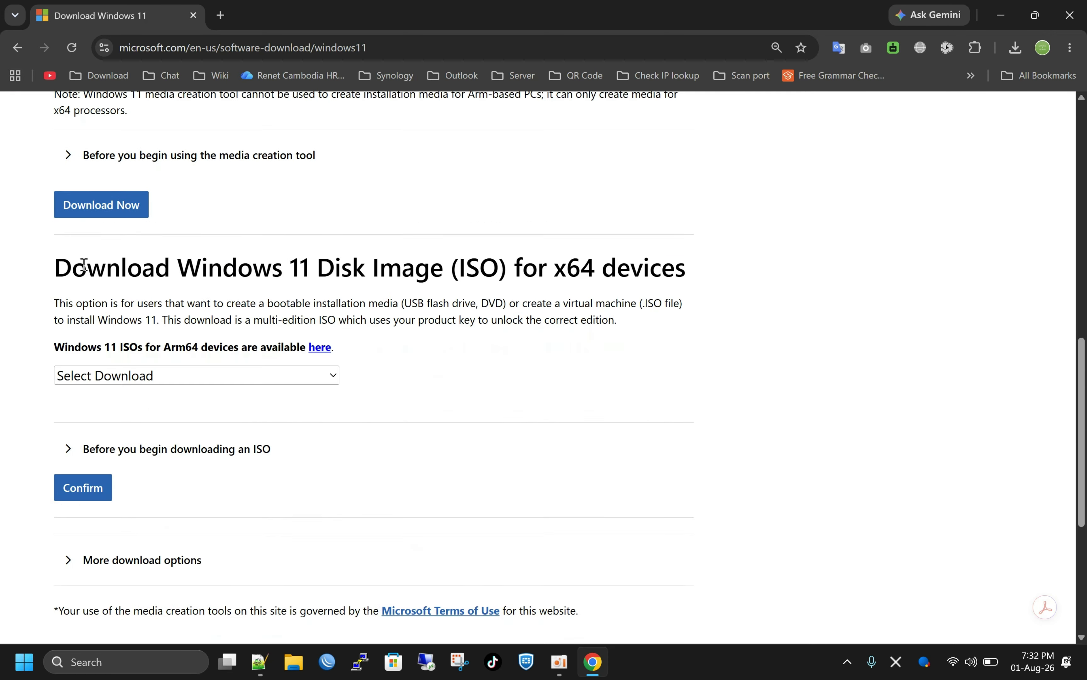
{"action": "left_click_drag", "start_coordinate": [54, 266], "coordinate": [511, 288]}
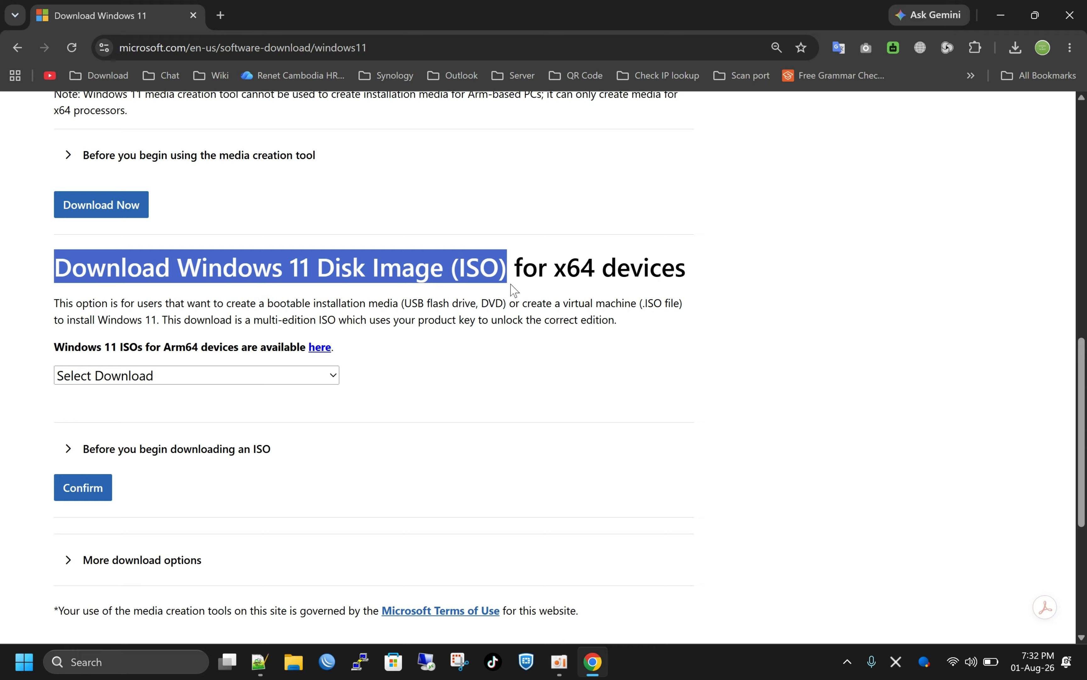
{"action": "left_click", "coordinate": [333, 379]}
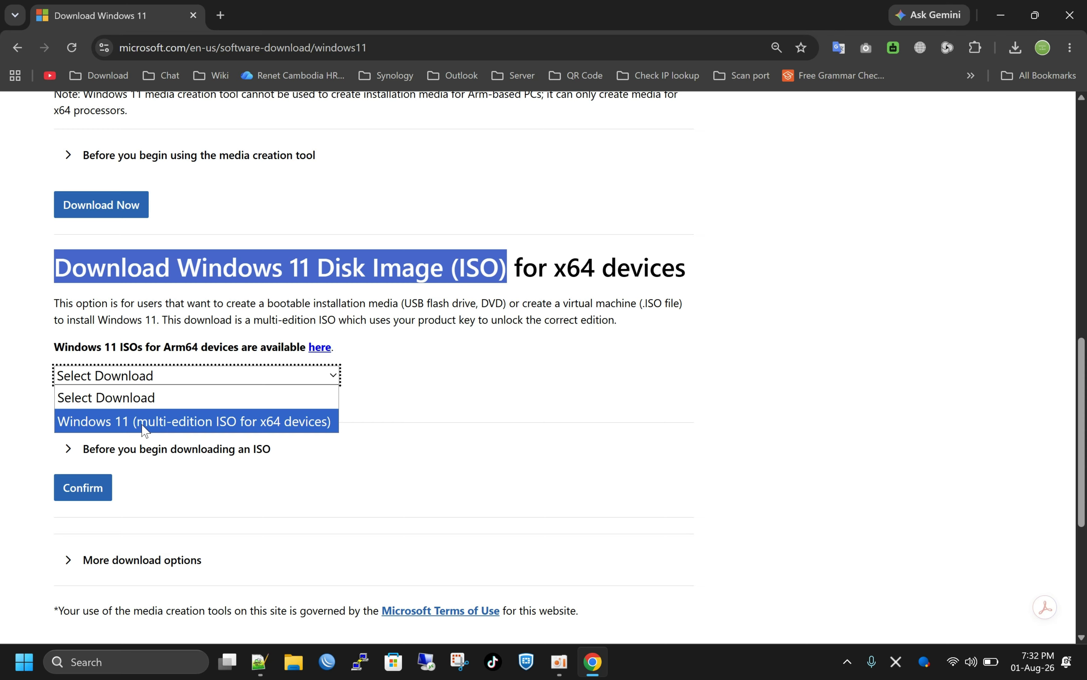
{"action": "left_click", "coordinate": [202, 422]}
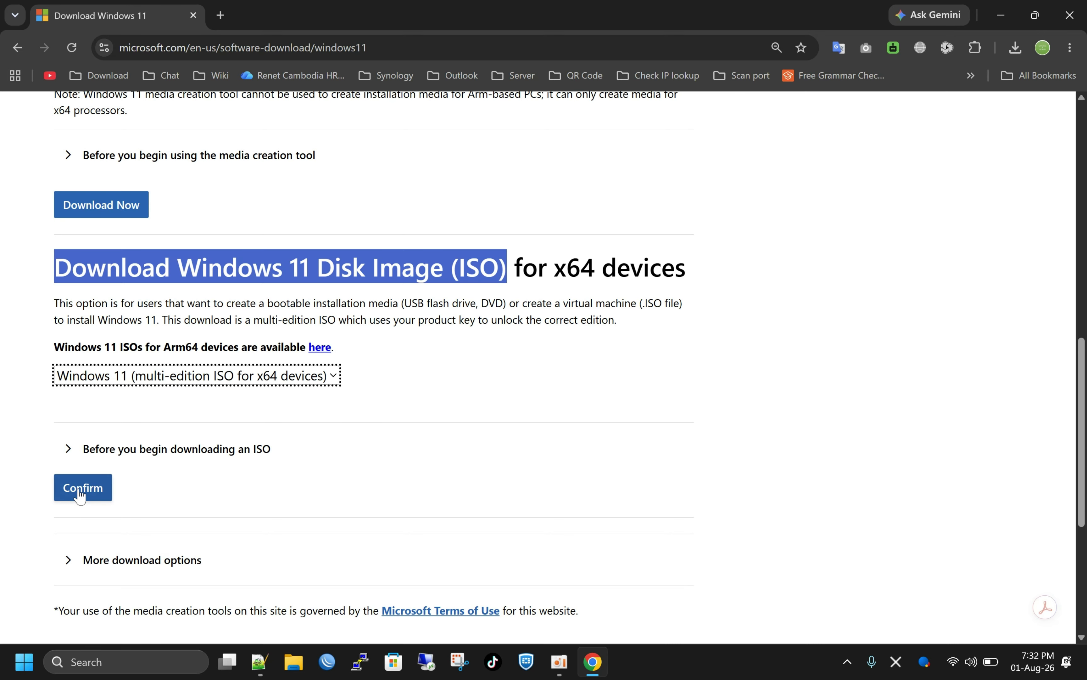
{"action": "left_click", "coordinate": [80, 495]}
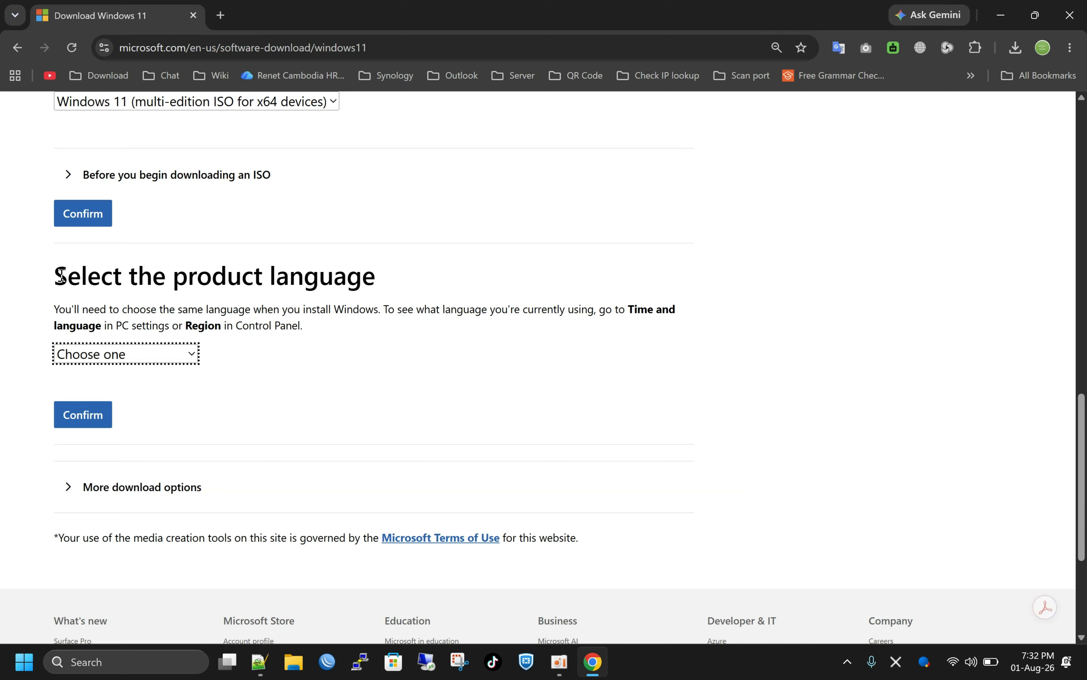
Choose English (United States) as the product language and confirm it.
{"action": "left_click", "coordinate": [190, 360]}
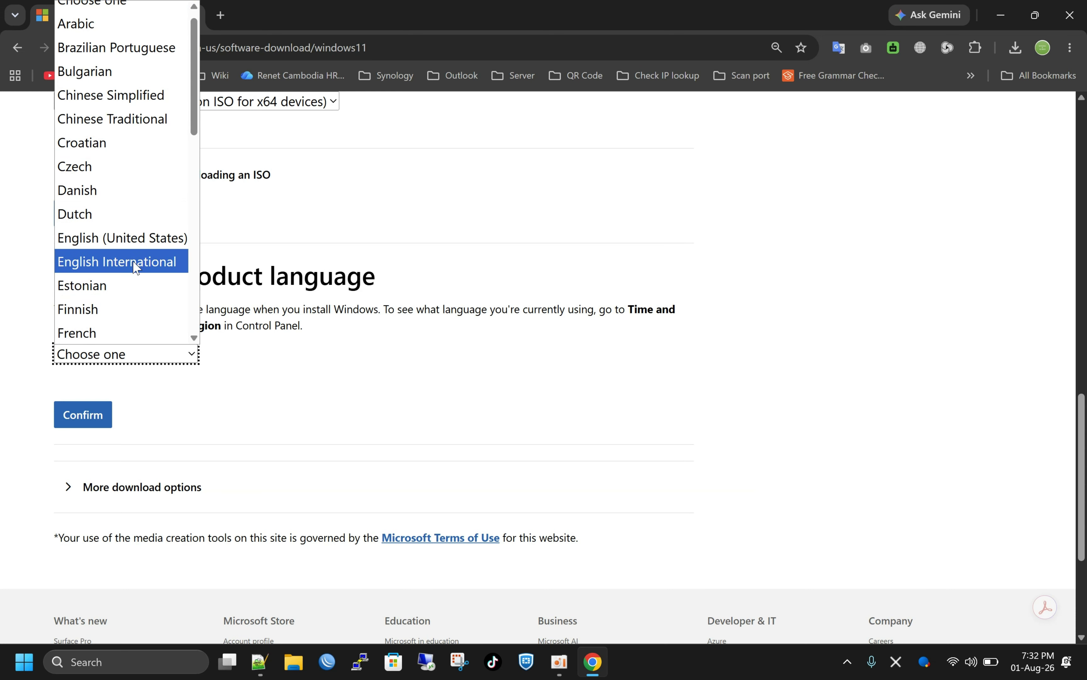
{"action": "scroll", "coordinate": [134, 272], "scroll_direction": "down", "scroll_amount": 1}
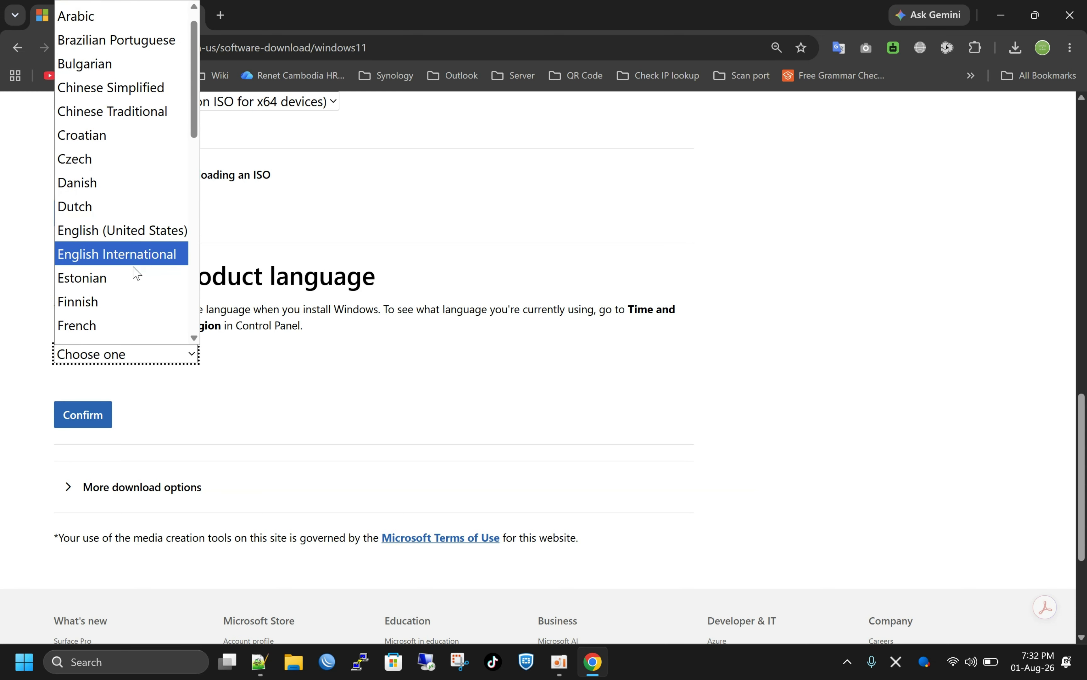
{"action": "left_click", "coordinate": [120, 242]}
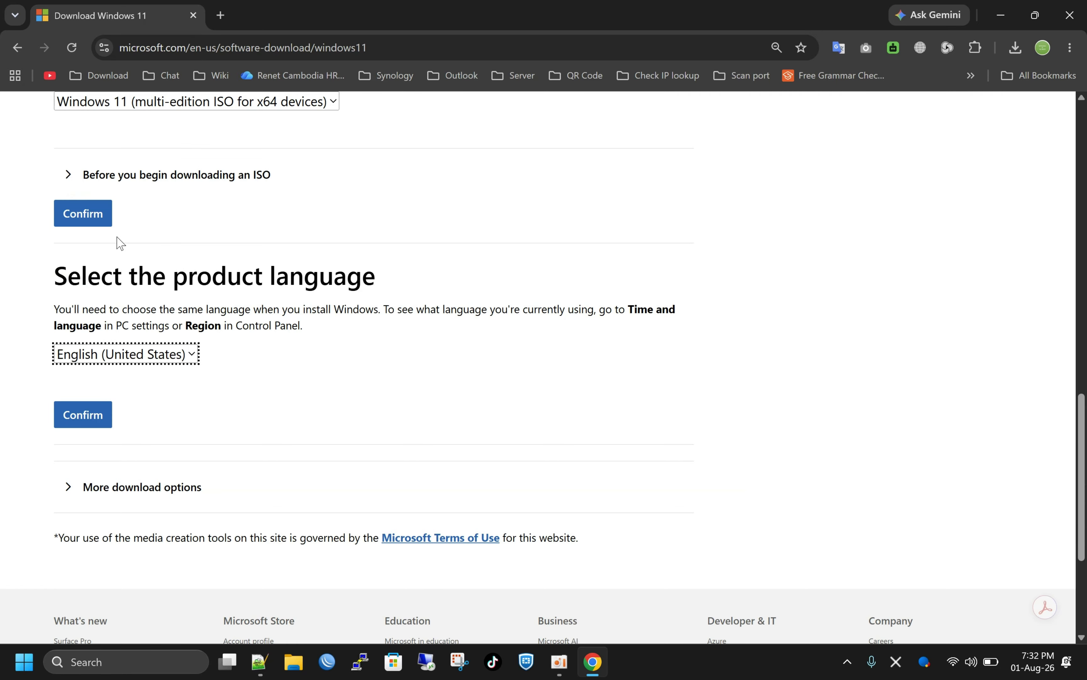
{"action": "left_click", "coordinate": [86, 411]}
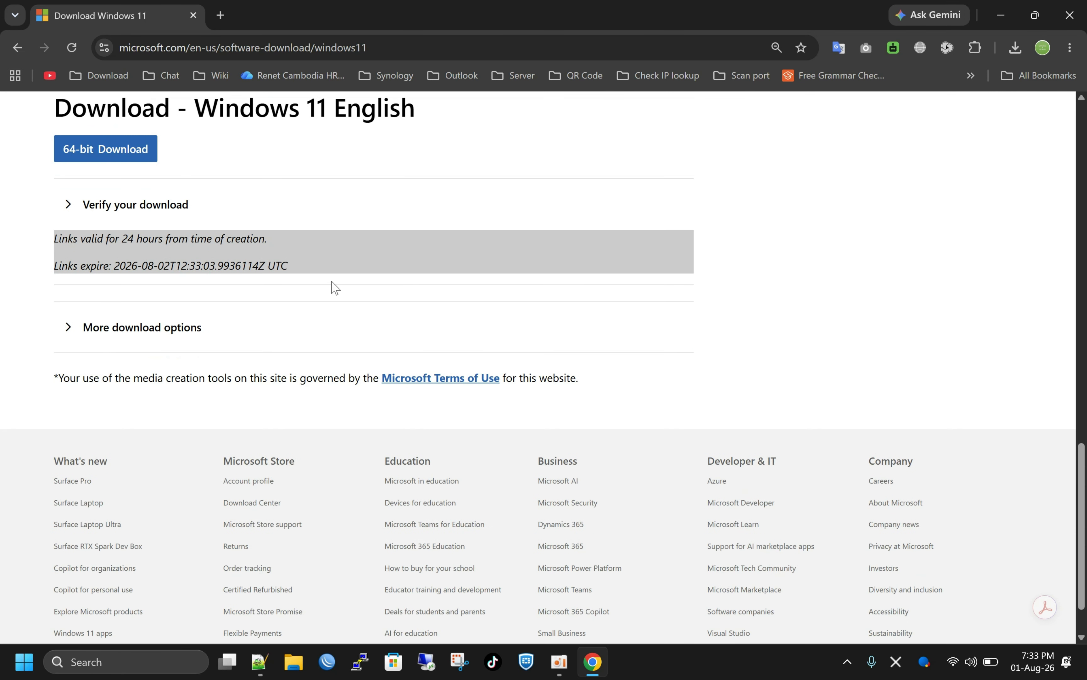
Request the 64-bit Windows 11 English ISO with E:\ as the save location, and cancel the download without adding any exception.
{"action": "scroll", "coordinate": [333, 286], "scroll_direction": "up", "scroll_amount": 2}
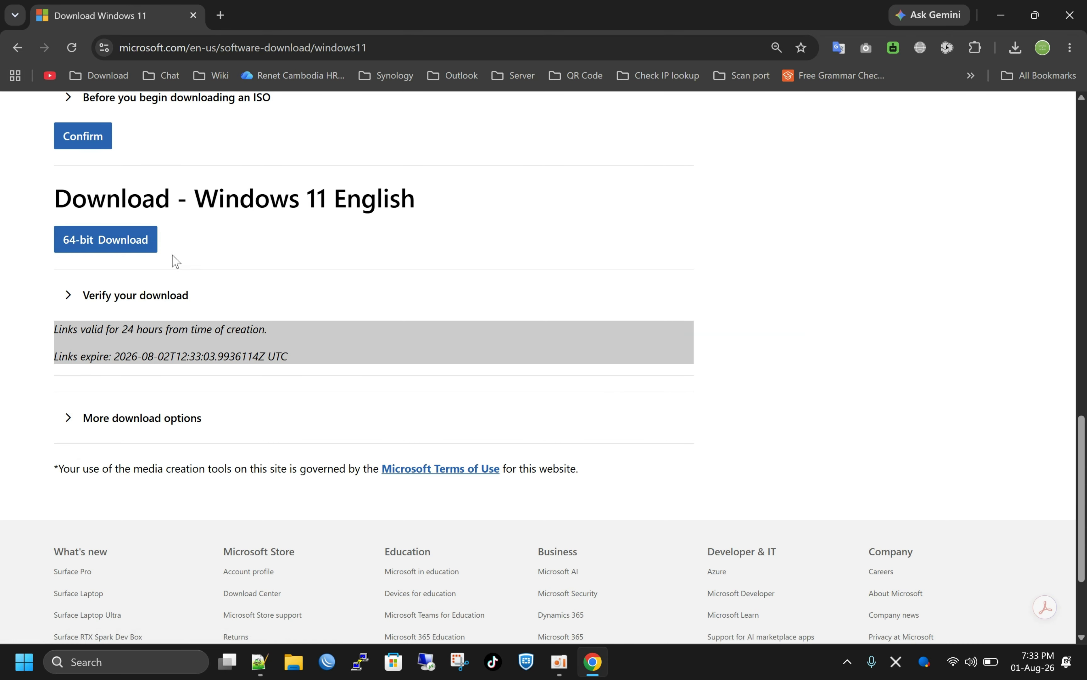
{"action": "left_click", "coordinate": [142, 253]}
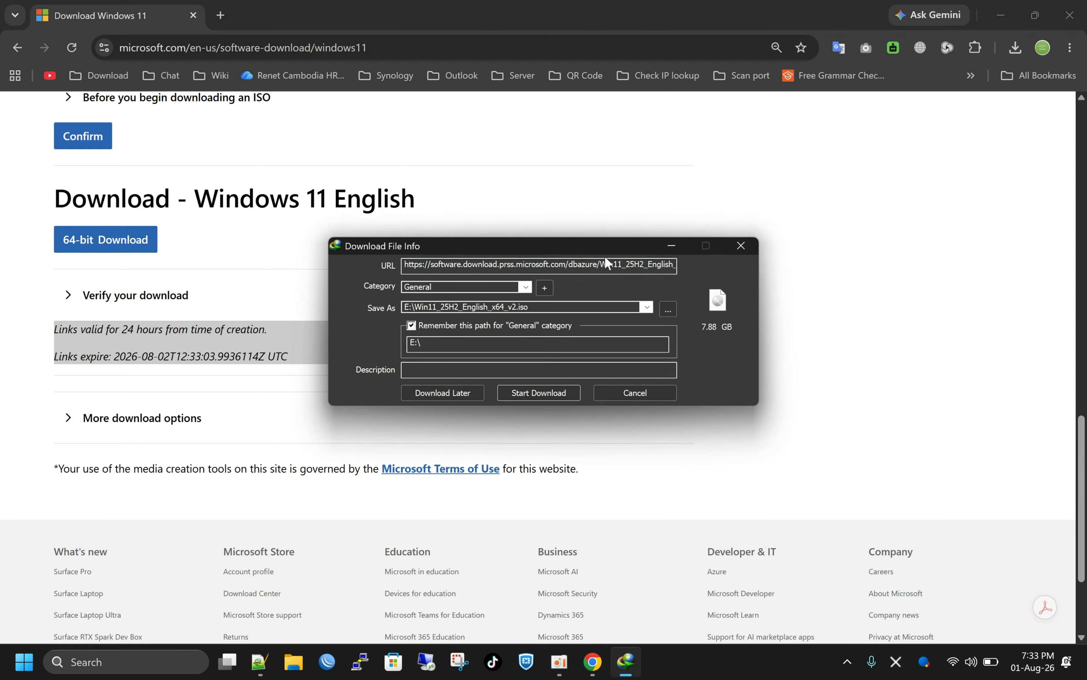
{"action": "left_click_drag", "start_coordinate": [604, 249], "coordinate": [628, 199]}
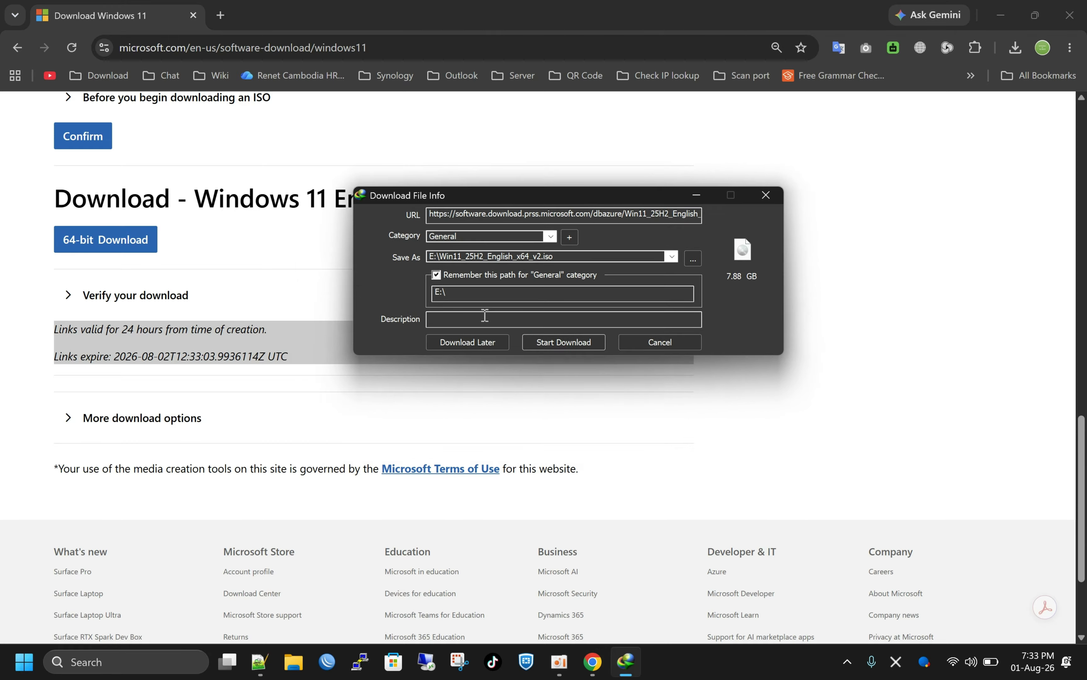
{"action": "left_click", "coordinate": [697, 262]}
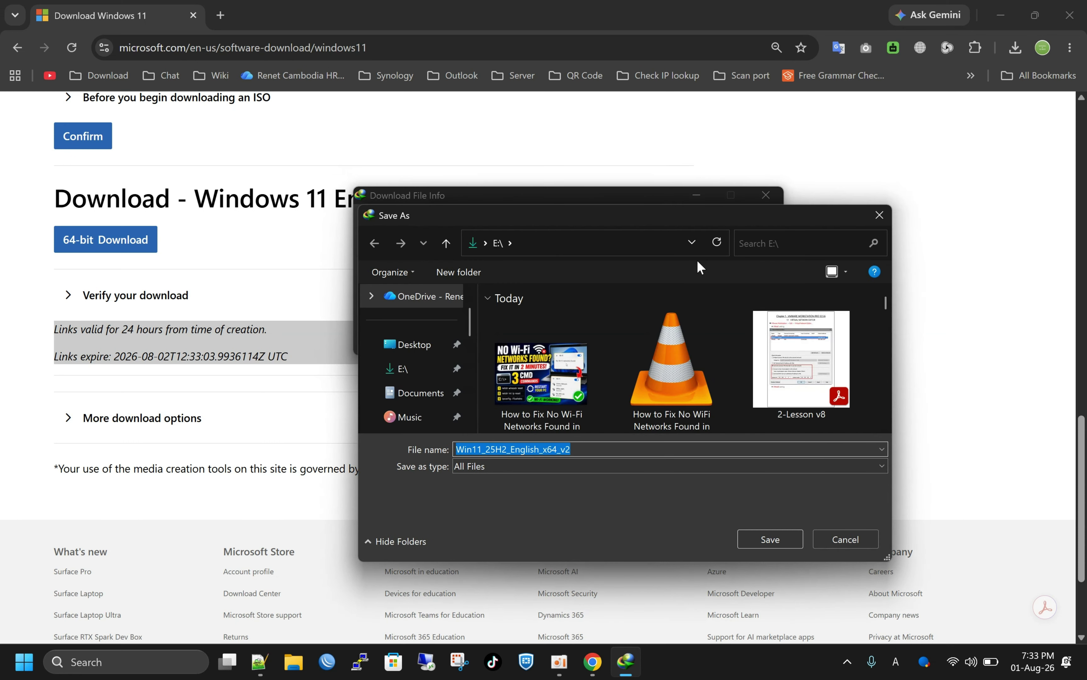
{"action": "scroll", "coordinate": [574, 390], "scroll_direction": "down", "scroll_amount": 2}
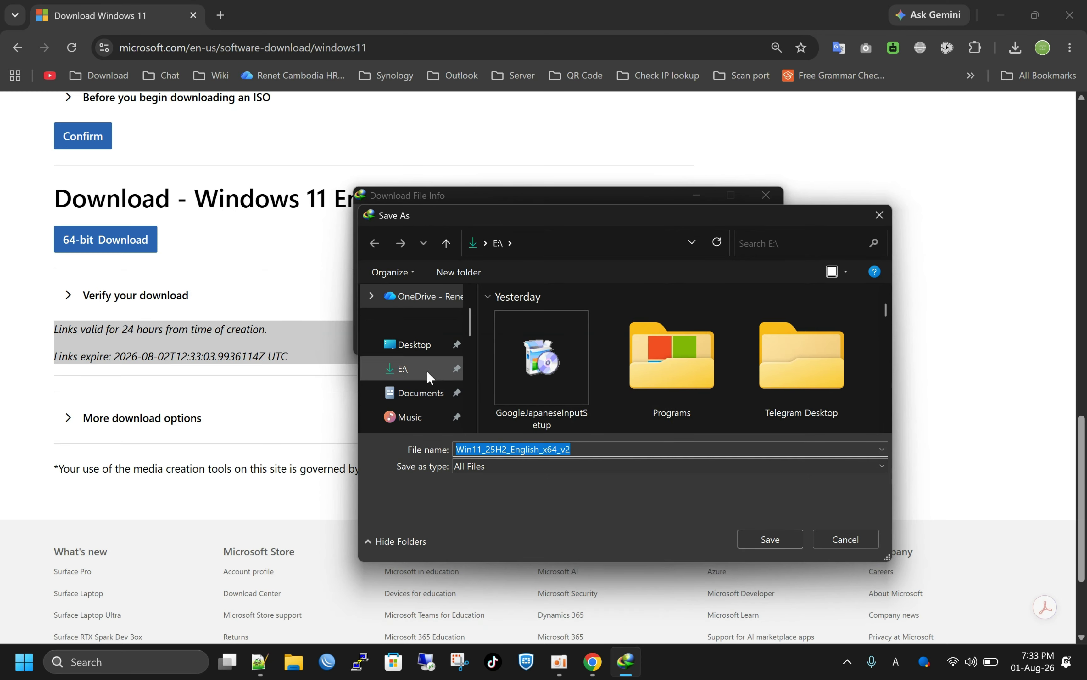
{"action": "left_click", "coordinate": [769, 539]}
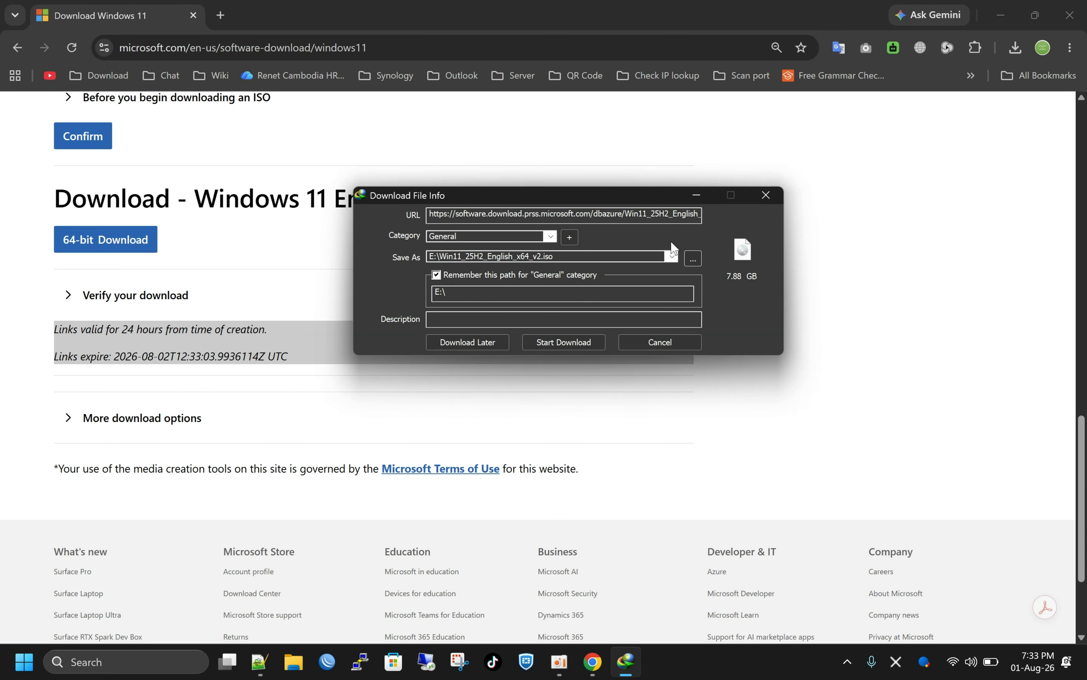
{"action": "left_click", "coordinate": [765, 196]}
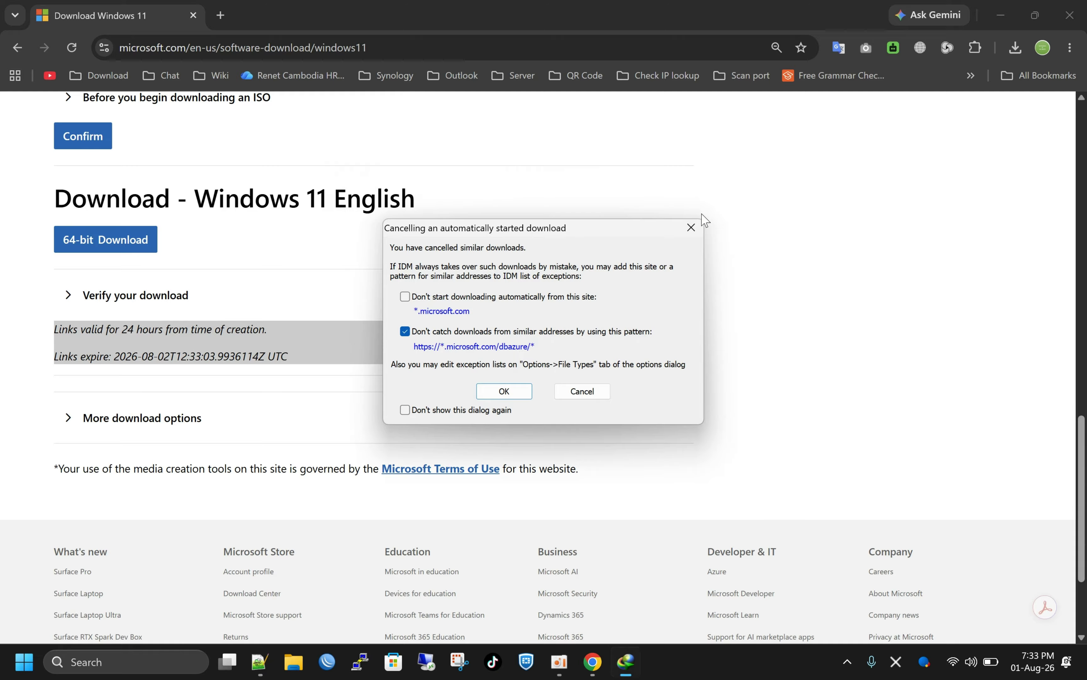
{"action": "left_click", "coordinate": [699, 230]}
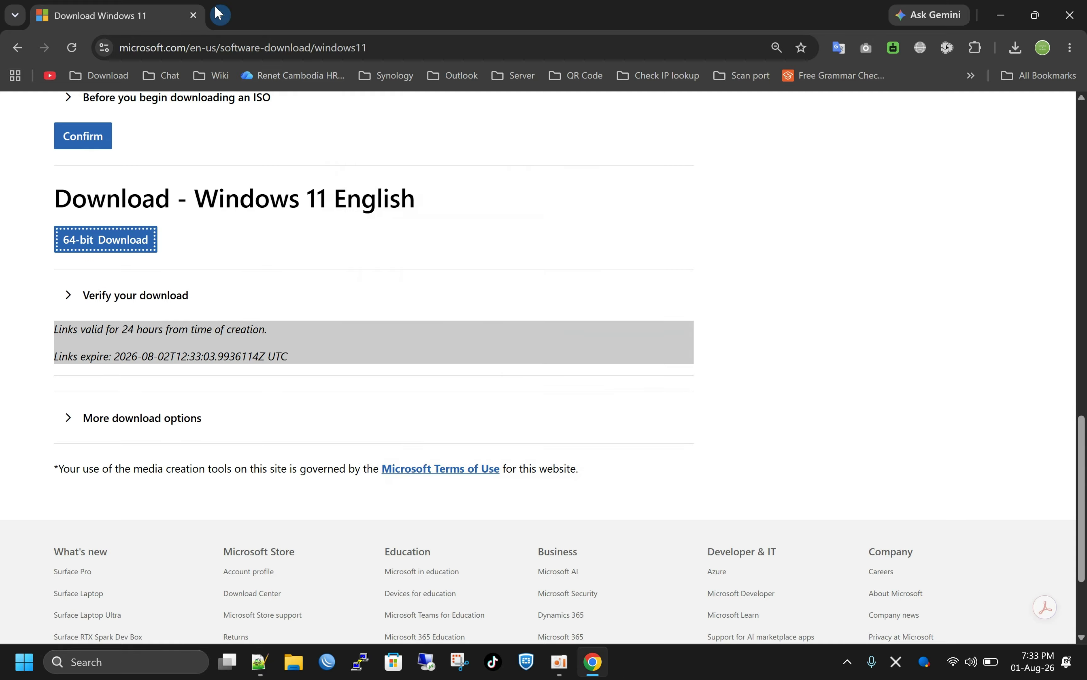
In a new browser tab, search for "download windows server iso" and open Microsoft Evaluation Center's Windows Server 2025 download result.
{"action": "left_click", "coordinate": [220, 14]}
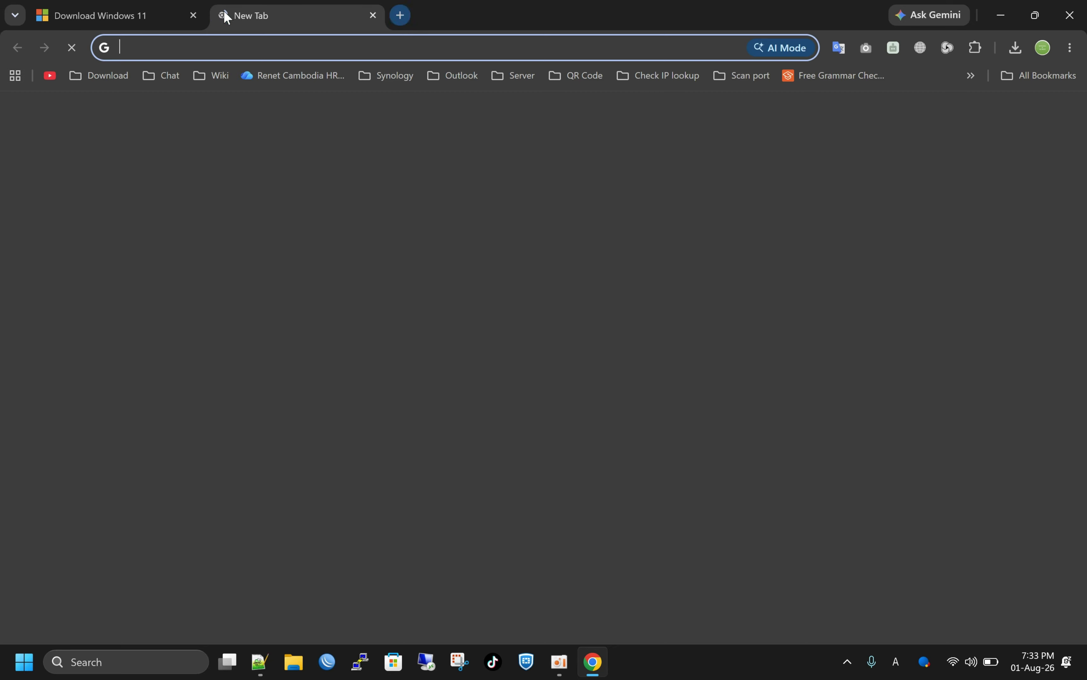
{"action": "left_click", "coordinate": [315, 55]}
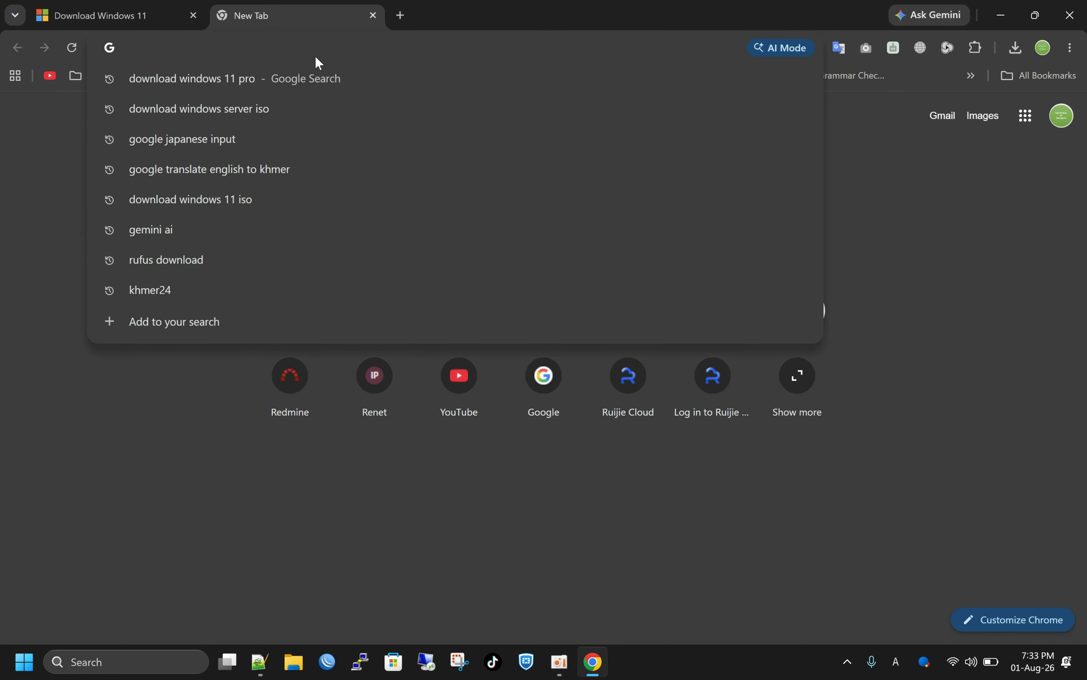
{"action": "type", "text": "down"}
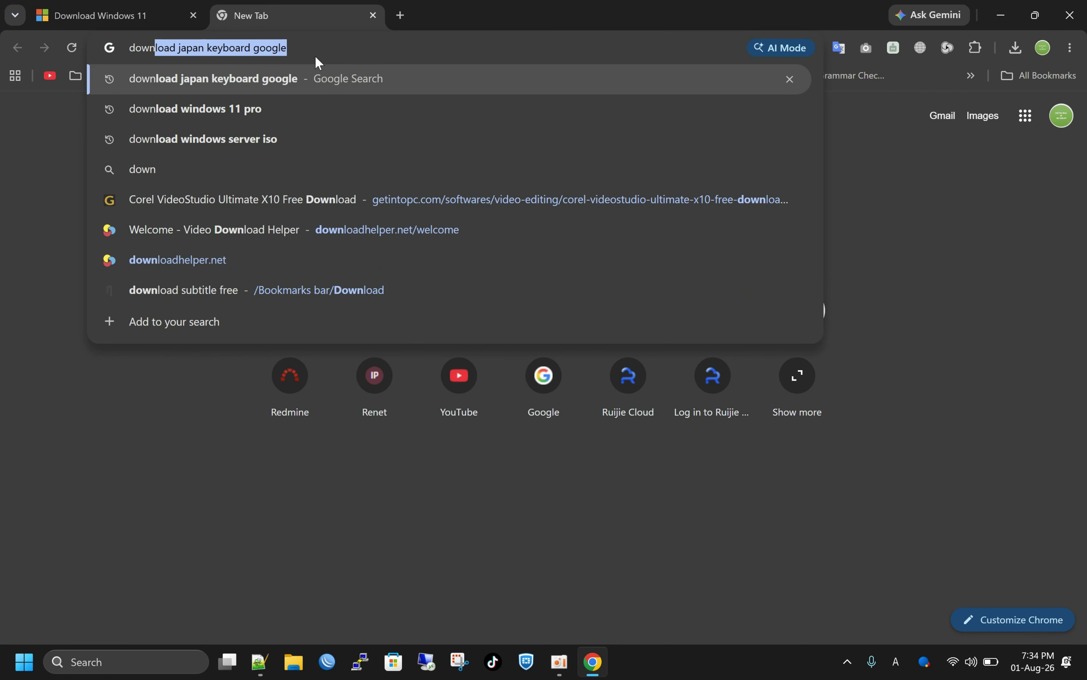
{"action": "type", "text": "load window"}
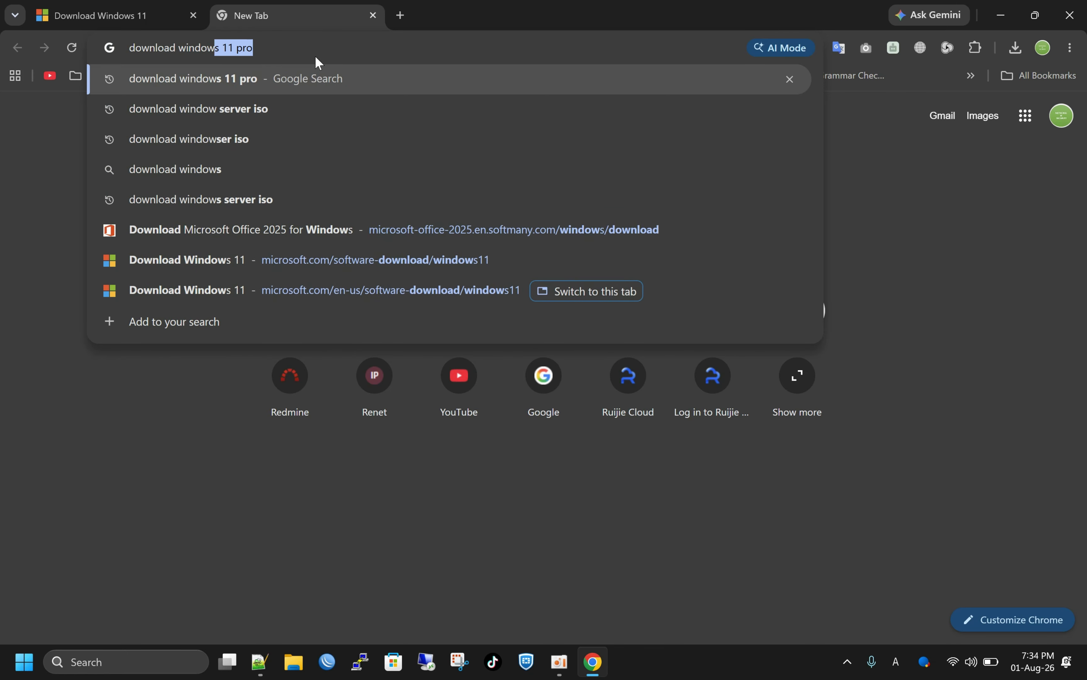
{"action": "type", "text": "s server"}
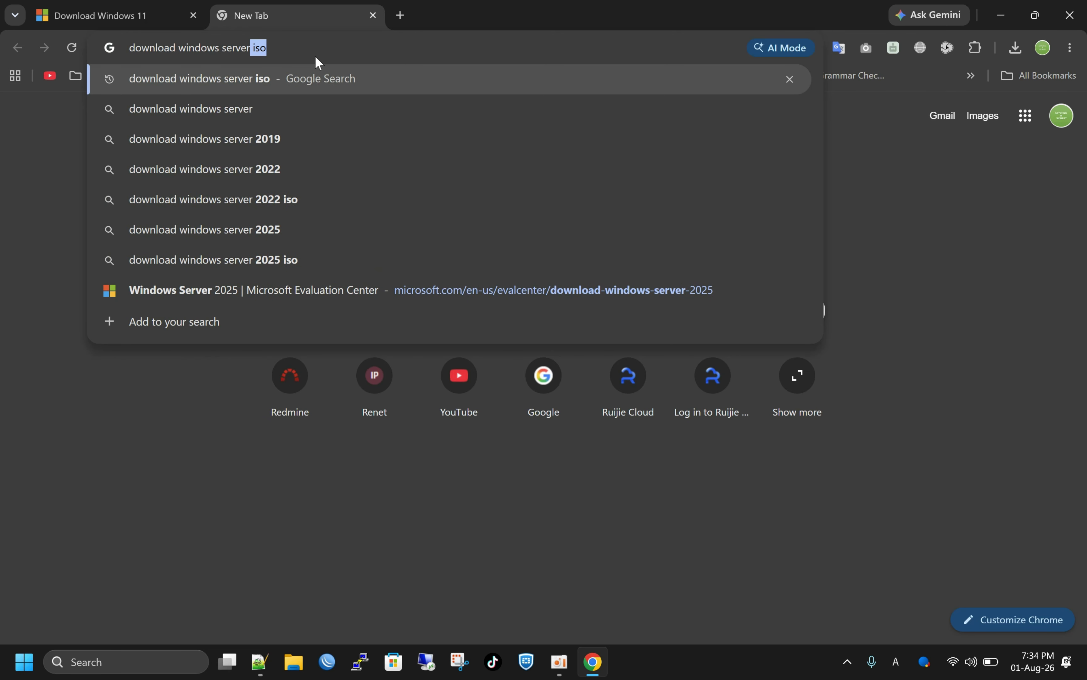
{"action": "key", "text": "BackSpace"}
{"action": "type", "text": "iso"}
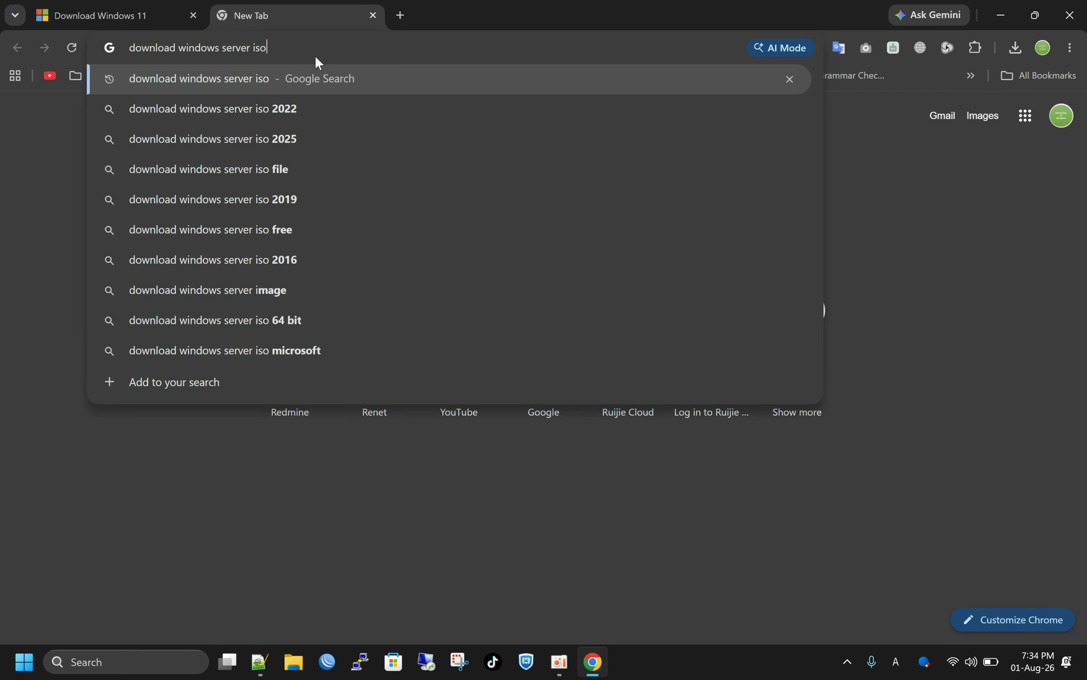
{"action": "key", "text": "Return"}
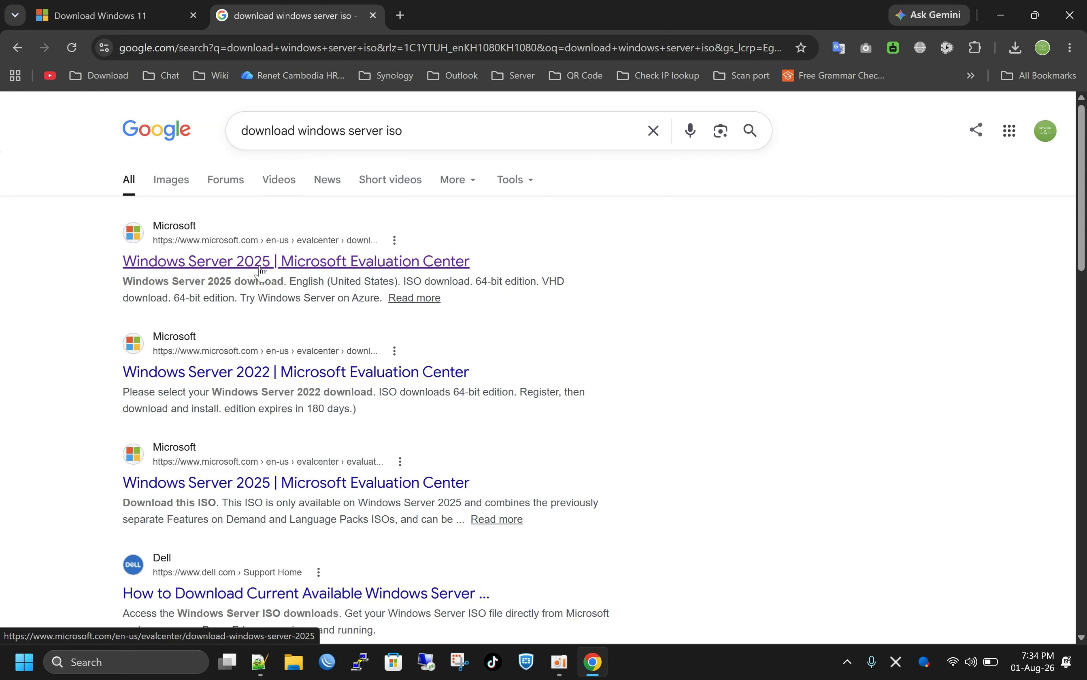
{"action": "left_click", "coordinate": [261, 272]}
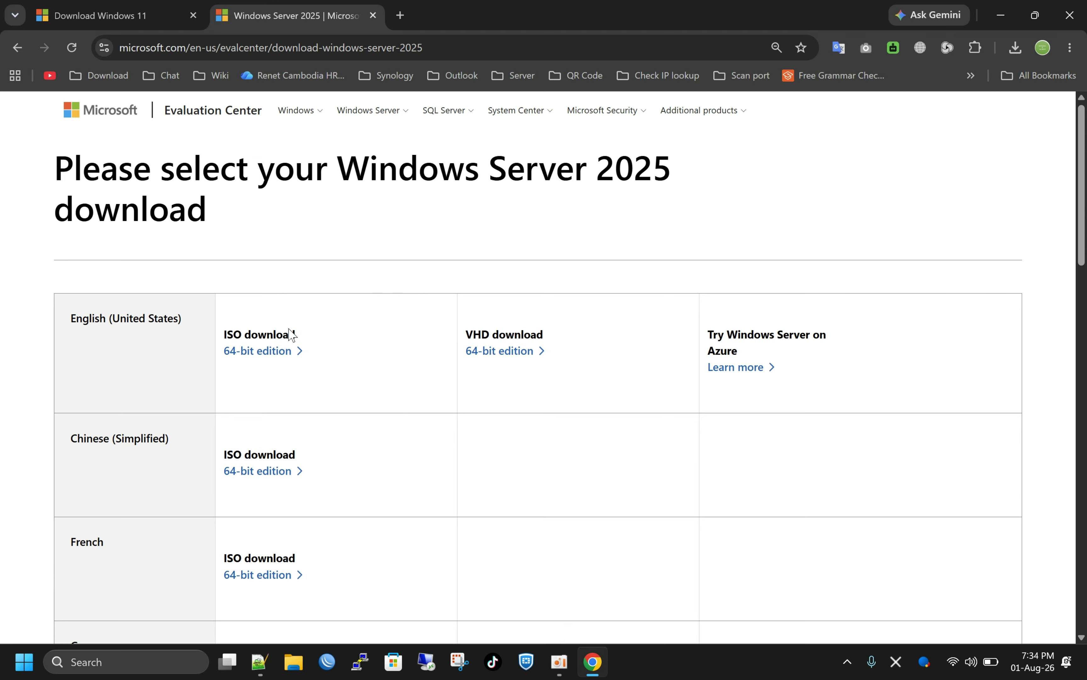
Examine the English (United States) download options for Windows Server 2025, comparing the ISO, VHD and Azure choices.
{"action": "left_click_drag", "start_coordinate": [191, 321], "coordinate": [72, 318]}
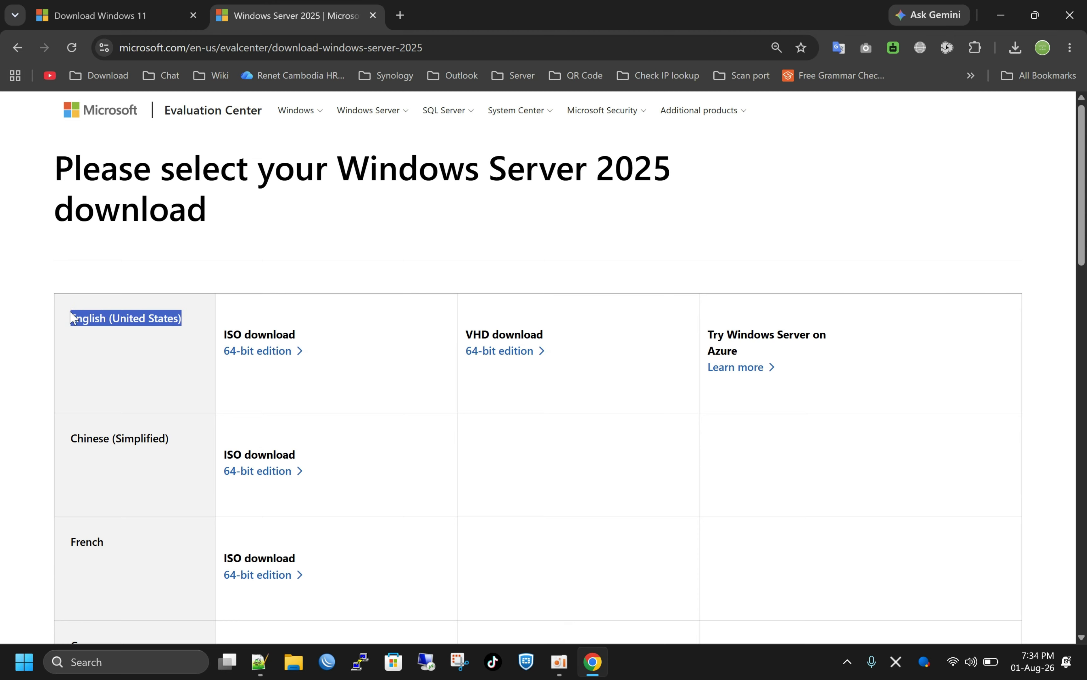
{"action": "left_click", "coordinate": [124, 369]}
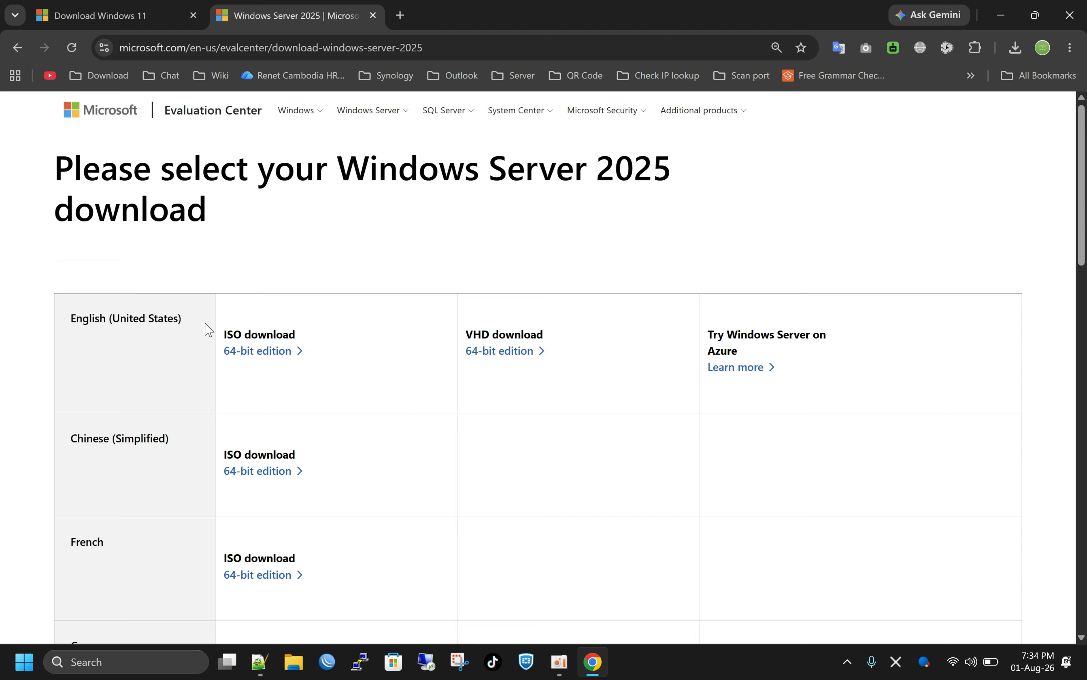
{"action": "left_click_drag", "start_coordinate": [200, 325], "coordinate": [108, 315]}
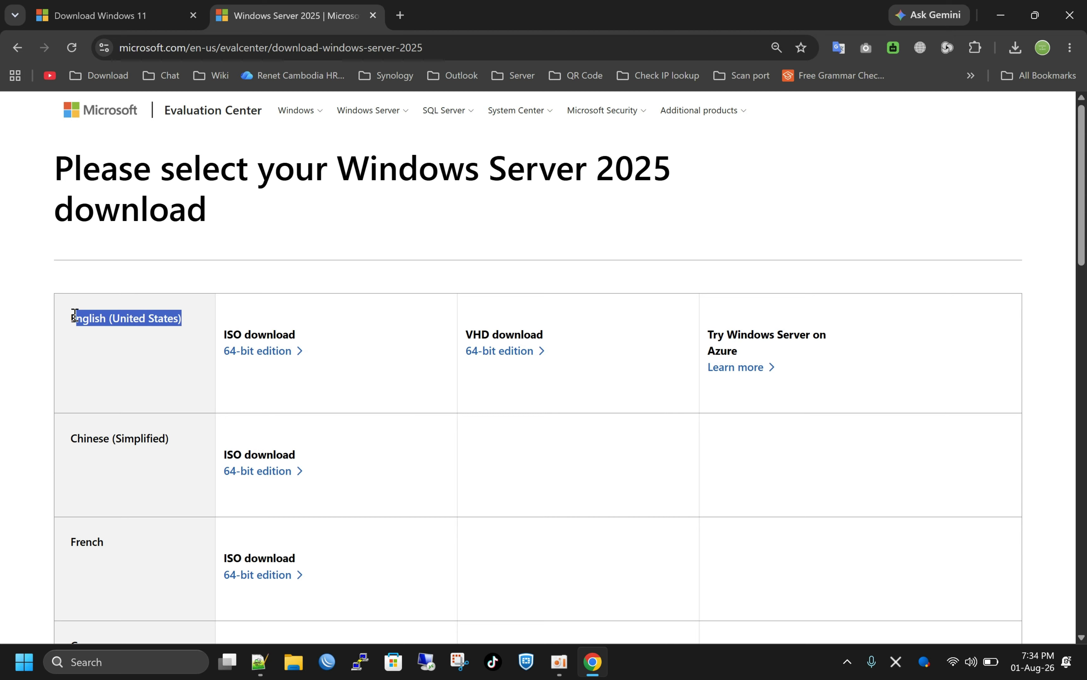
{"action": "left_click_drag", "start_coordinate": [234, 316], "coordinate": [287, 311]}
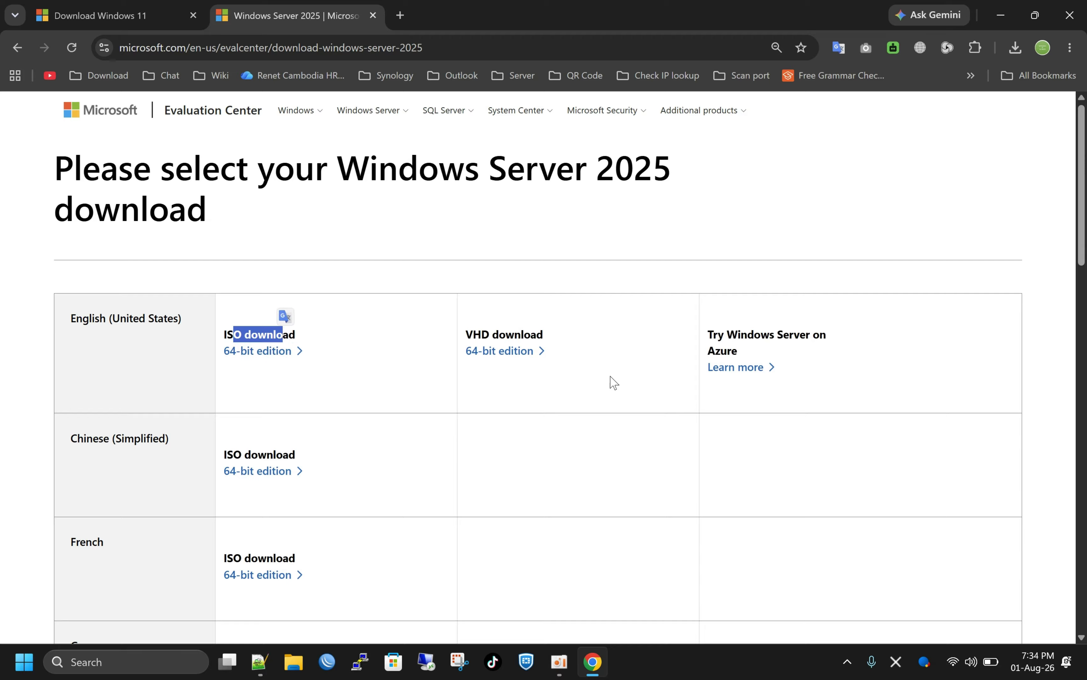
{"action": "left_click", "coordinate": [575, 389]}
{"action": "left_click_drag", "start_coordinate": [576, 390], "coordinate": [805, 395]}
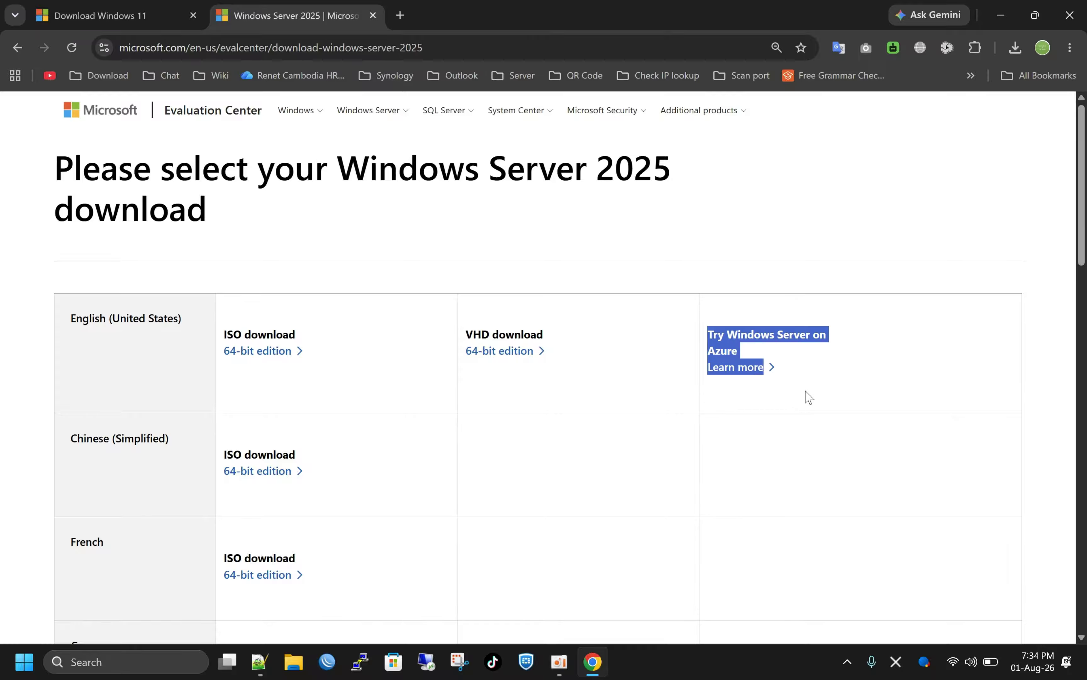
{"action": "left_click", "coordinate": [820, 384]}
{"action": "left_click_drag", "start_coordinate": [473, 386], "coordinate": [730, 418]}
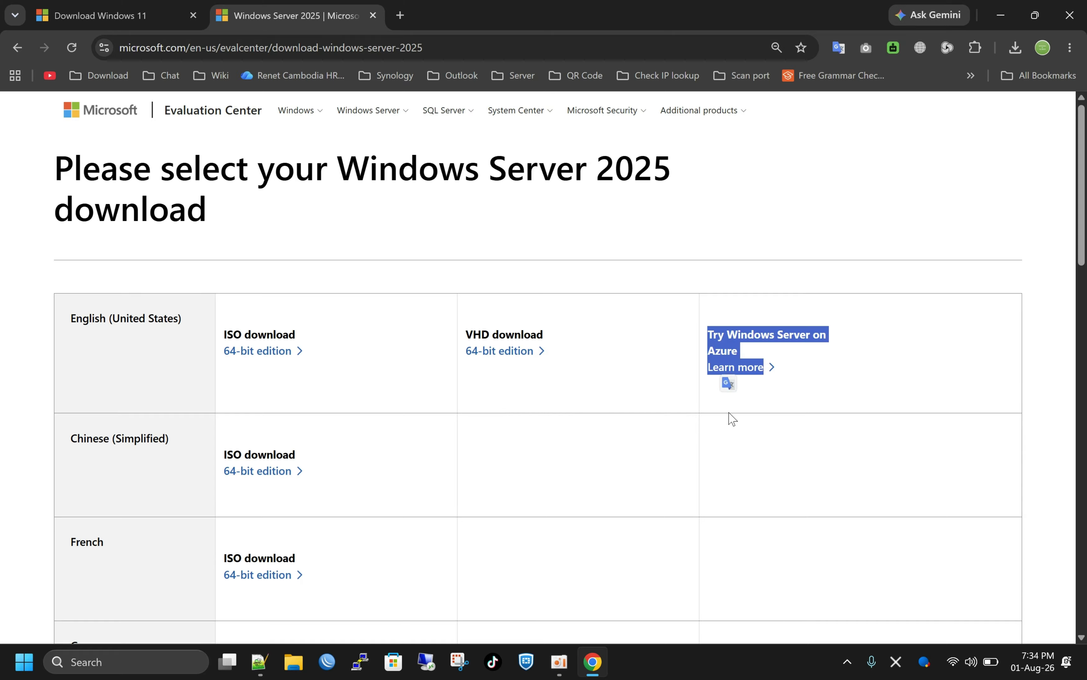
Request the 64-bit English (United States) ISO of Windows Server 2025 with E:\ as the save location, and dismiss the download without starting it.
{"action": "left_click", "coordinate": [258, 353]}
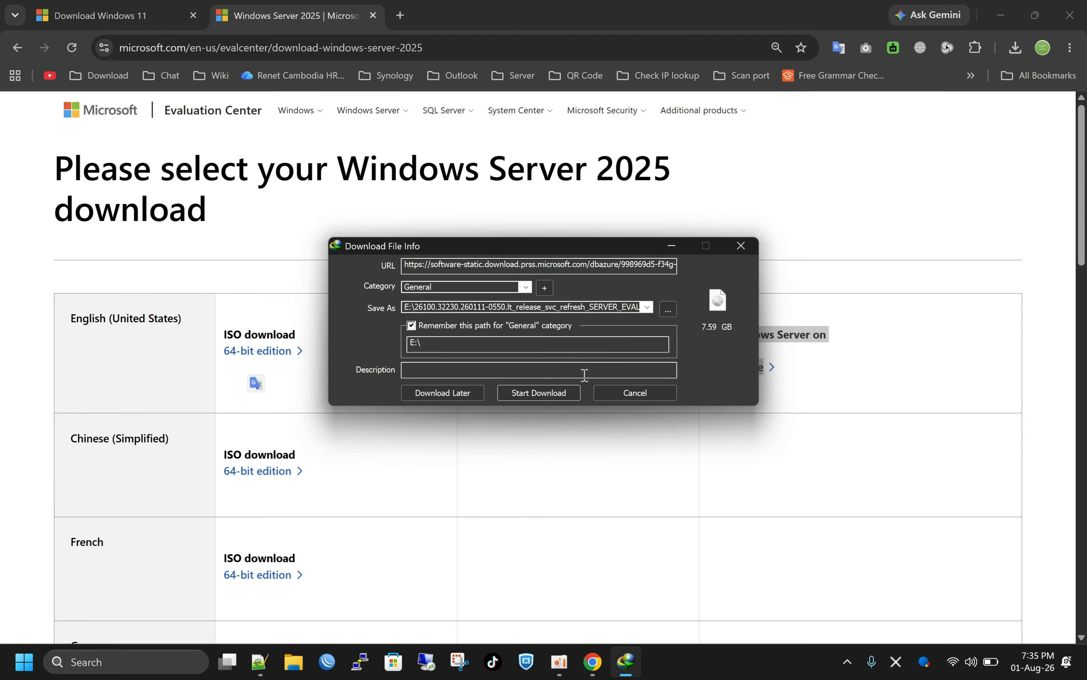
{"action": "left_click", "coordinate": [741, 246]}
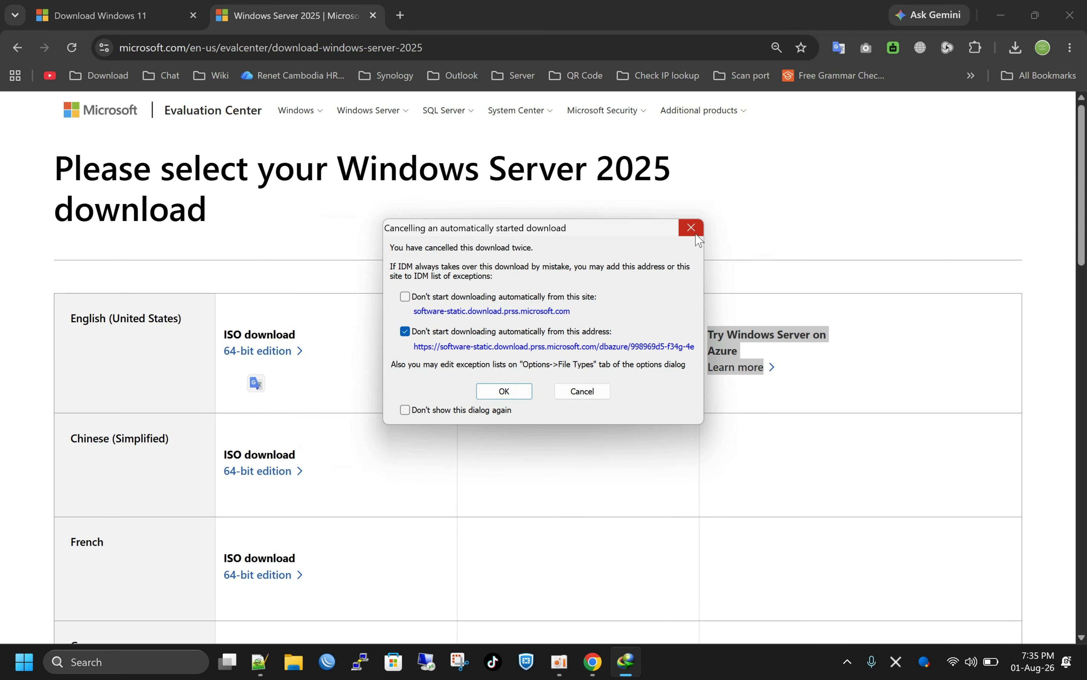